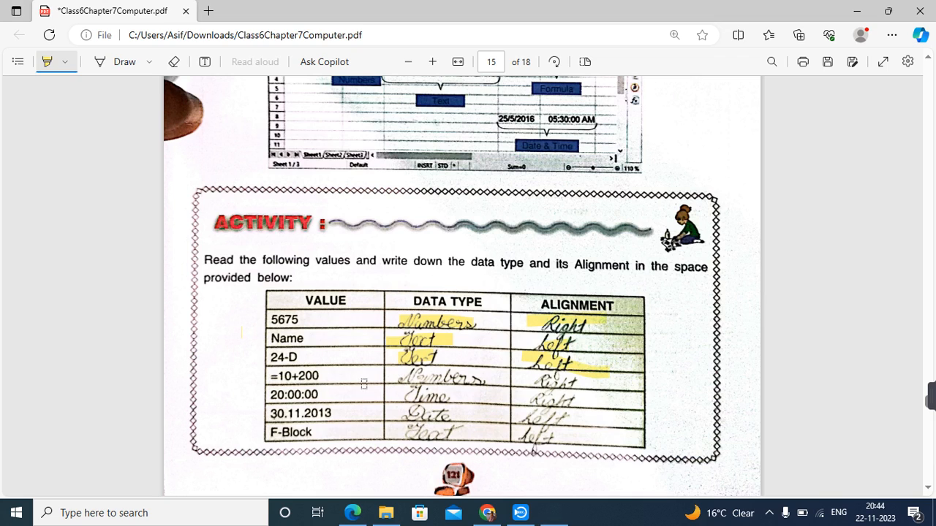
Highlight the handwritten Numbers answer, the 20:00:00 value and the Time answer in yellow.
left_click_drag(404, 380, 494, 380)
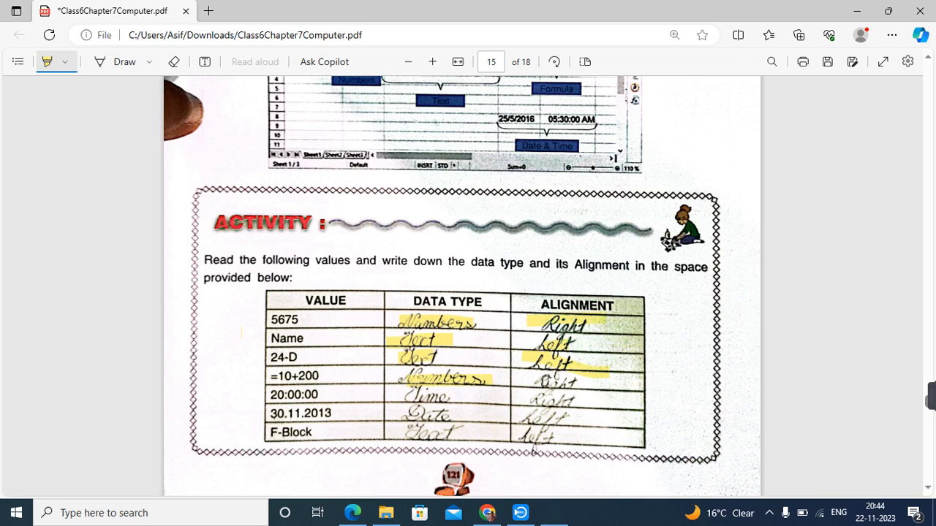
left_click_drag(276, 397, 318, 395)
left_click_drag(396, 400, 459, 395)
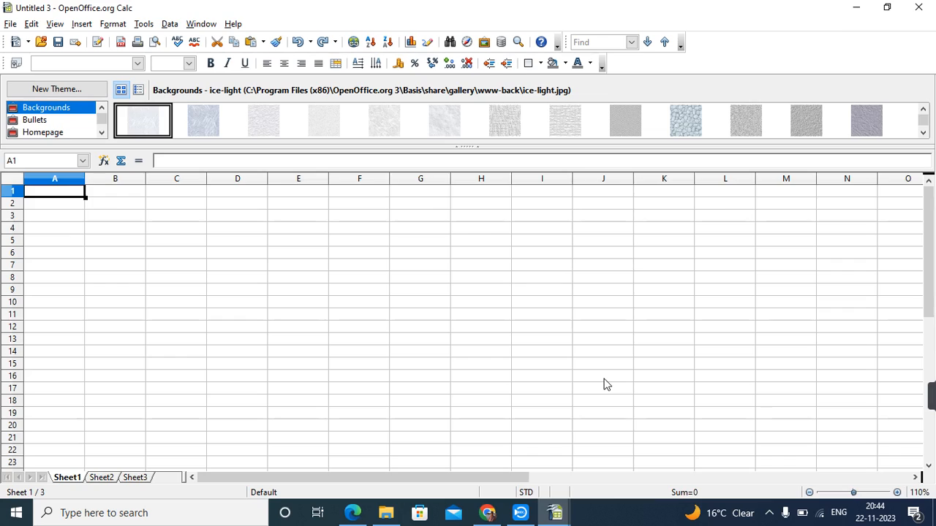
Restore down the blank Untitled 3 Calc window, select cell A1, and return to the textbook PDF.
left_click(542, 426)
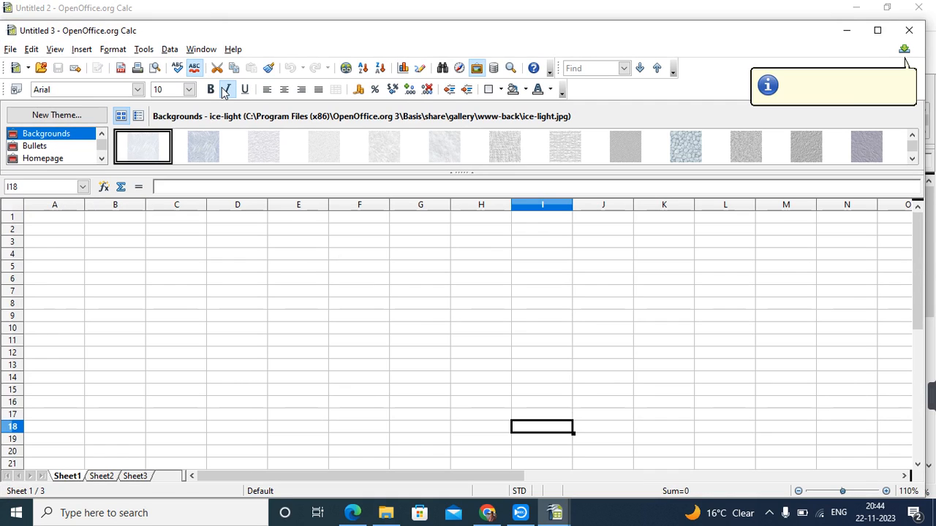
left_click(171, 187)
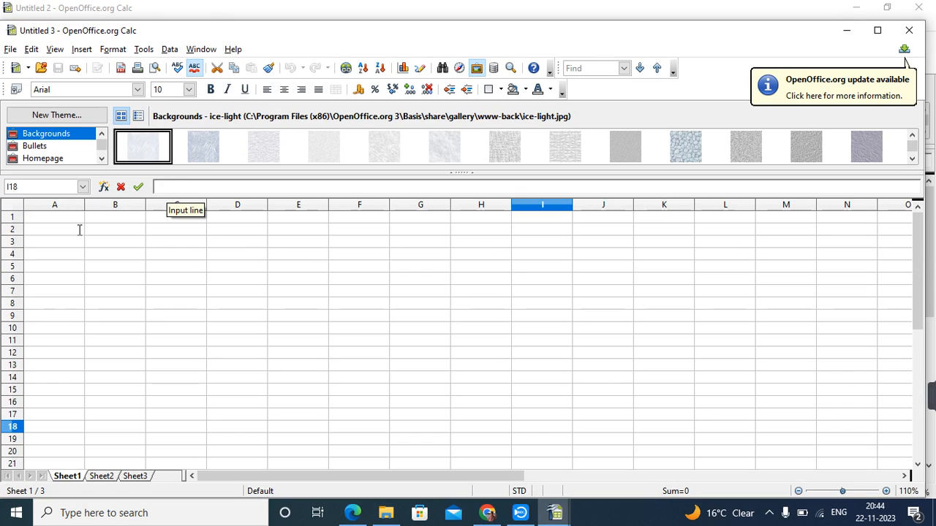
left_click(58, 219)
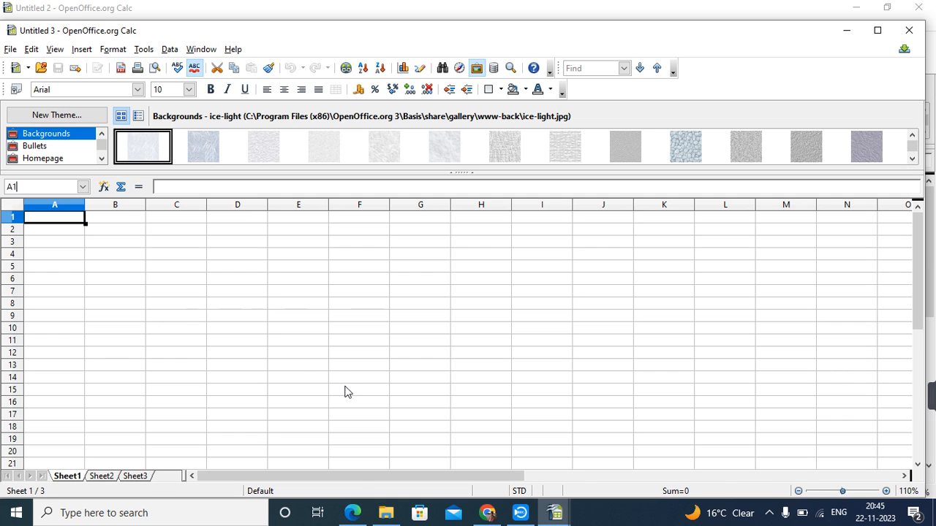
left_click(352, 513)
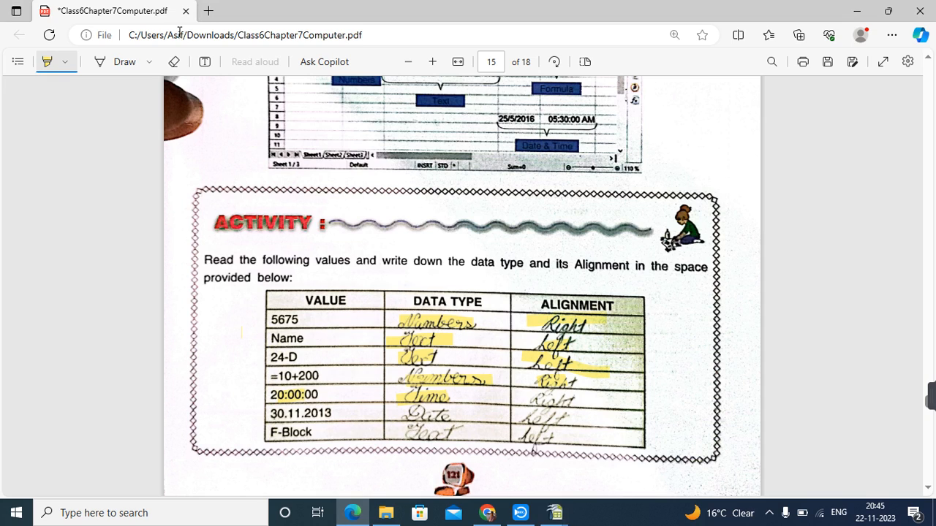
Add a text box in the Activity table starting with Numbers, Text, Text.
left_click(204, 65)
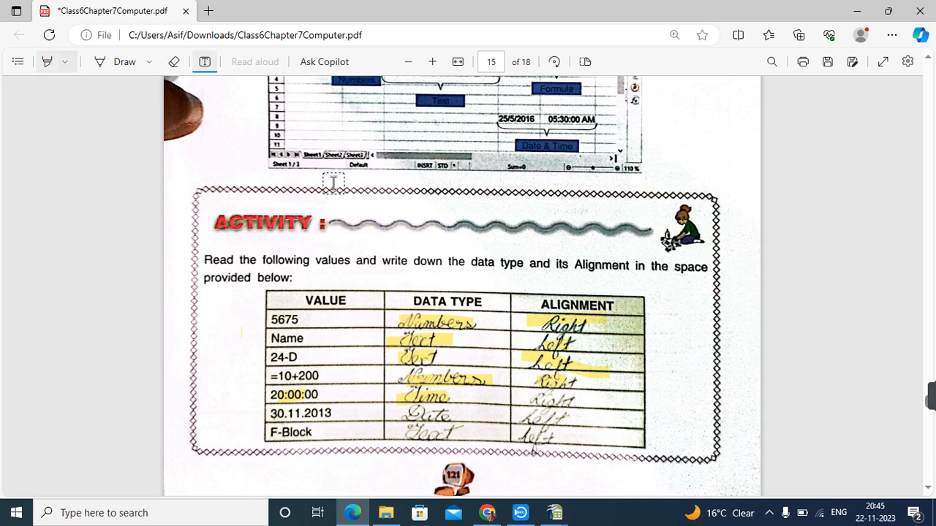
left_click(367, 320)
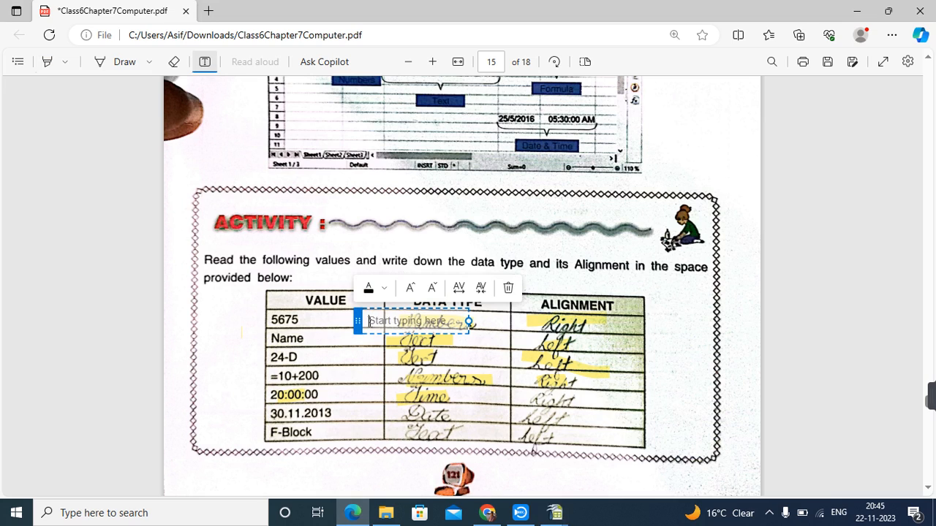
type("Numbers")
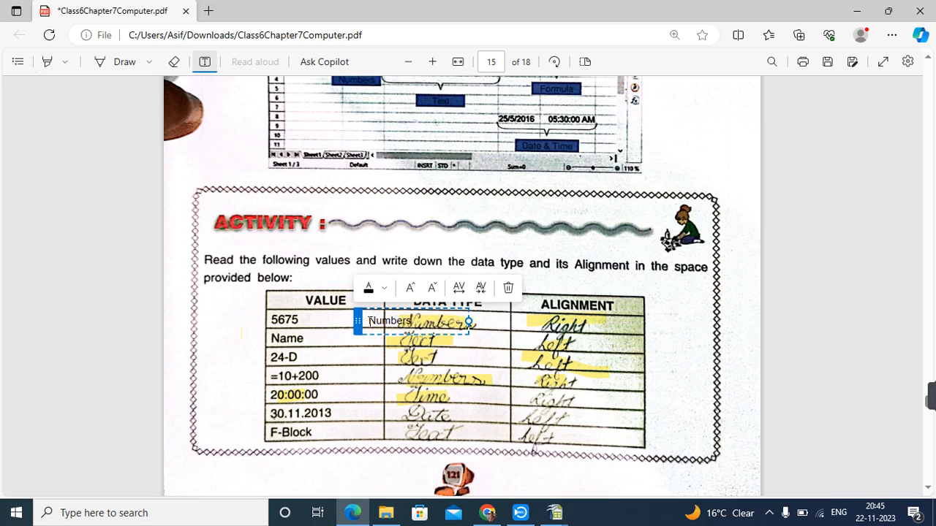
key("Return")
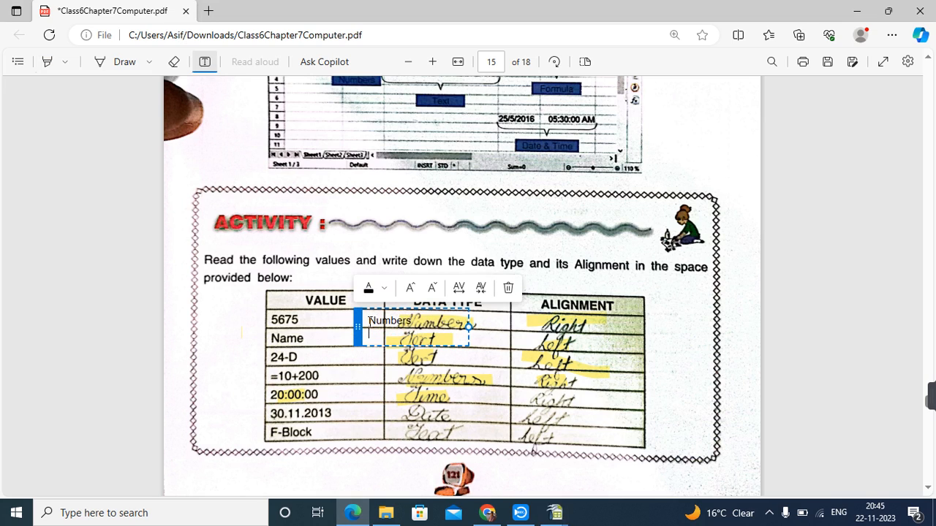
type("Text")
key("Return")
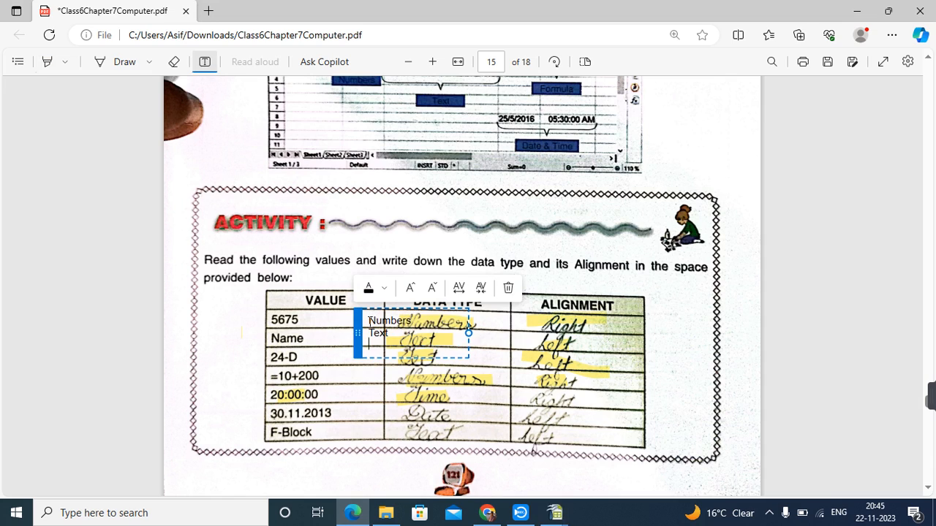
type("Text")
key("Return")
Continue the list with Numbers, Time, Date, Text and move the box left of the table.
type("N")
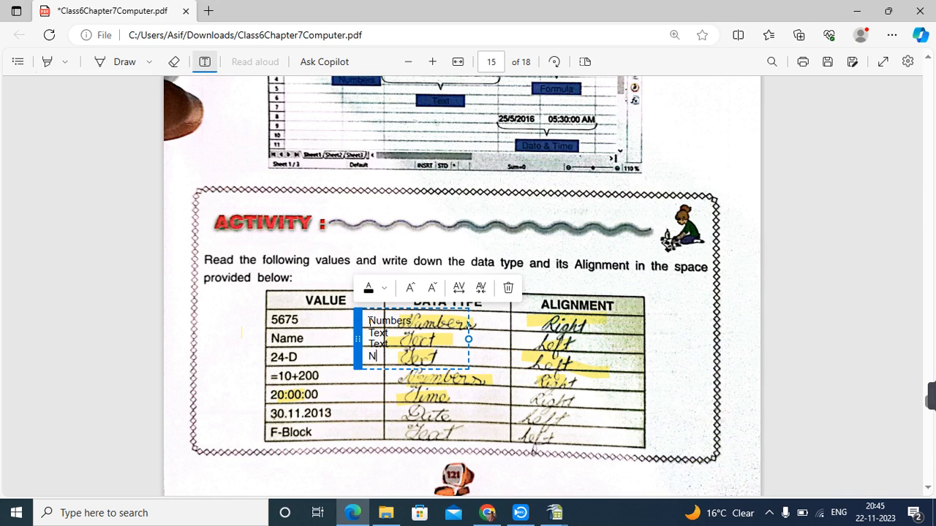
type("umbers")
key("Return")
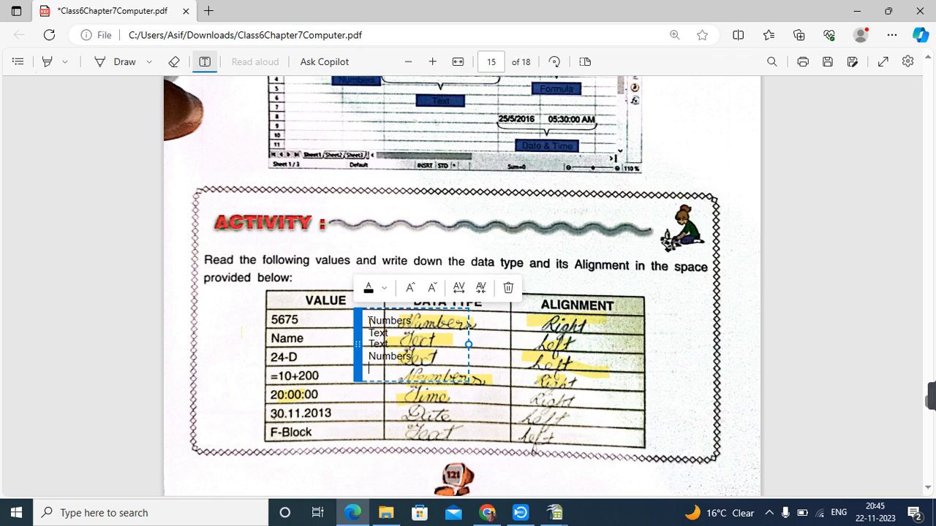
type("Time")
key("Return")
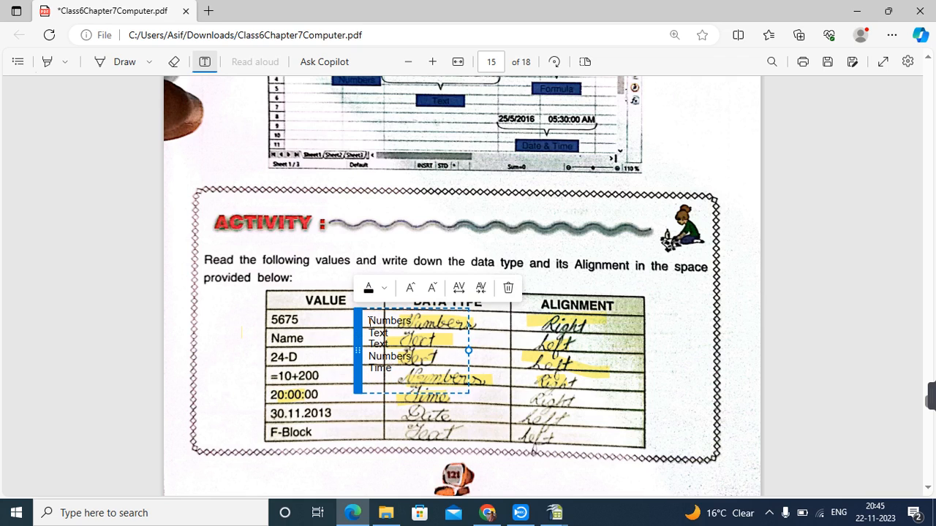
type("Date")
key("Return")
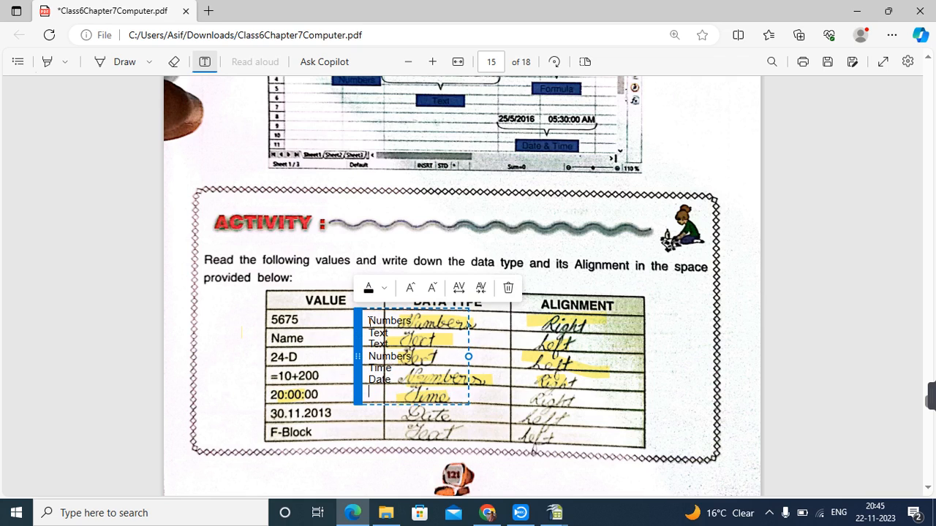
type("Text")
left_click_drag(355, 338, 188, 343)
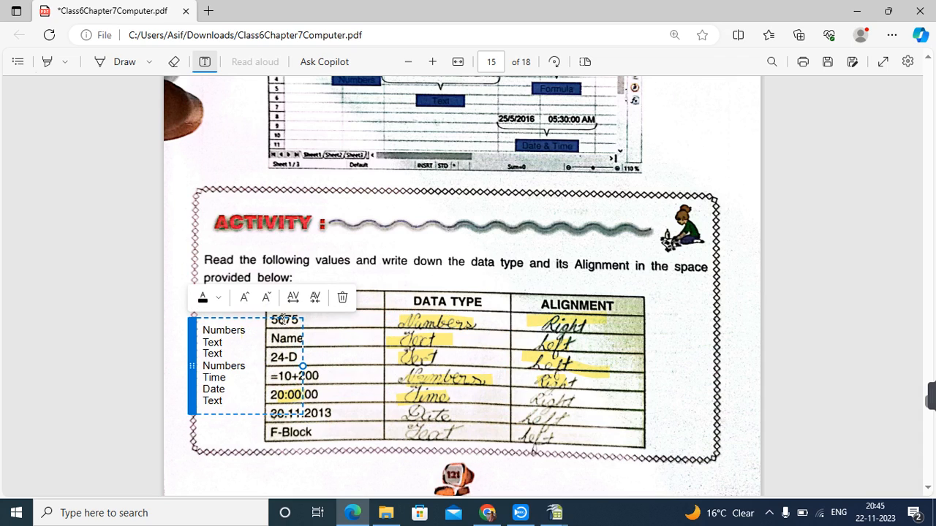
Type Right, Left, Left, Right into a new text box right of the Activity table.
left_click(668, 314)
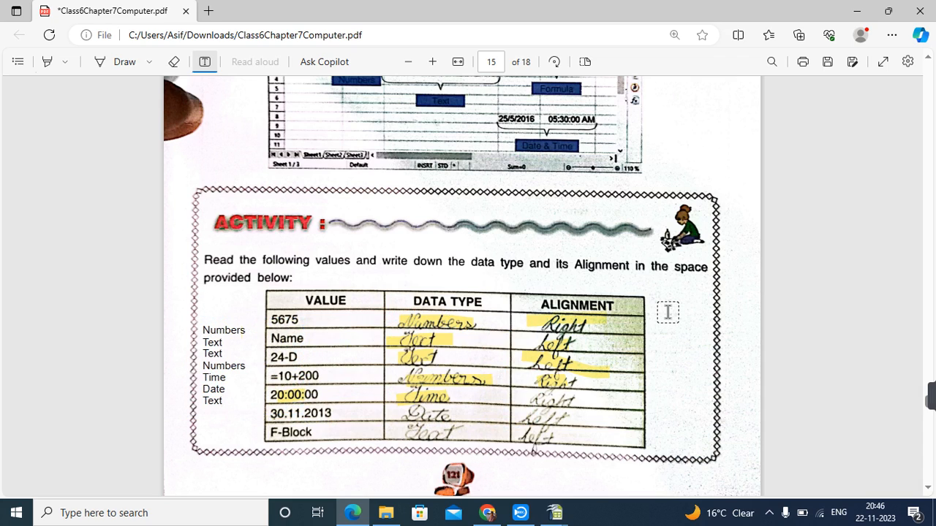
left_click(668, 313)
type("R")
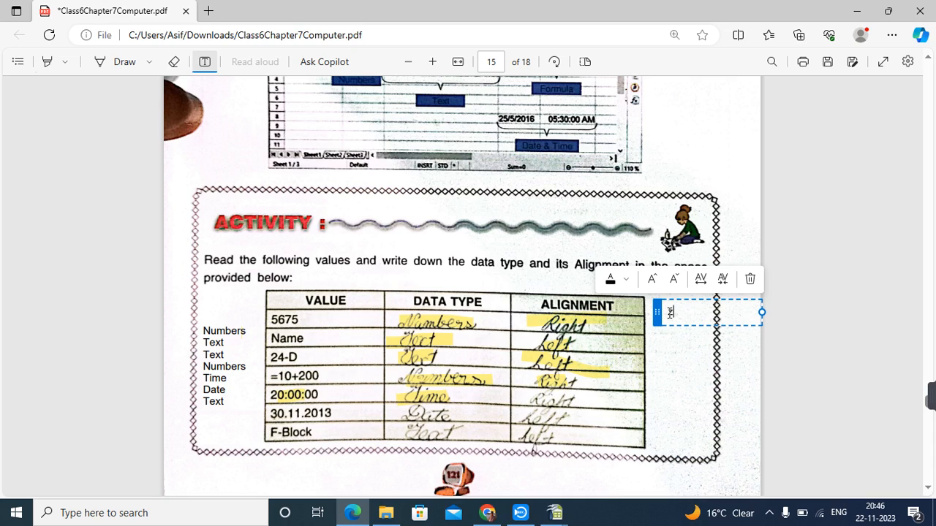
type("Right")
key("Return")
type("L")
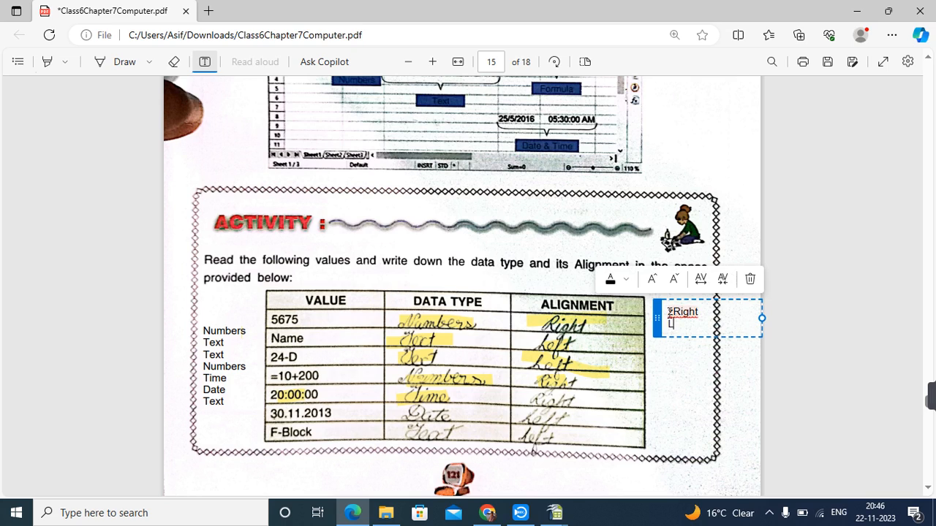
type("eft")
key("Return")
type("Left")
key("Return")
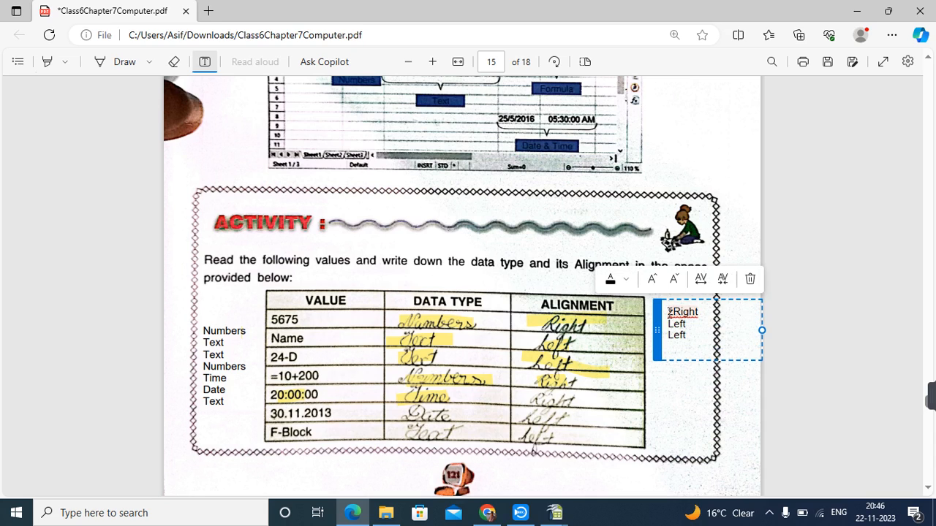
type("Right")
key("Return")
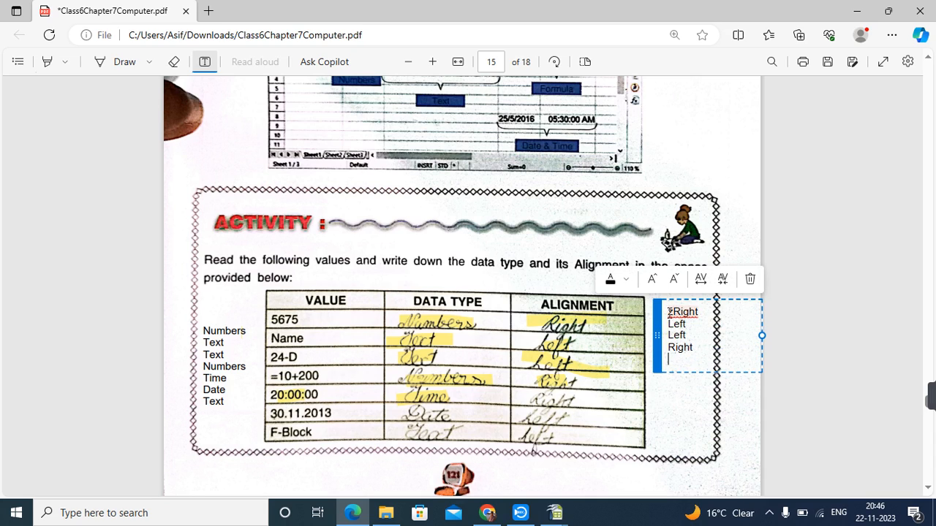
type("Right")
Finish with Right, Left, Left, delete the stray letter, and position the box beside the table.
key("Return")
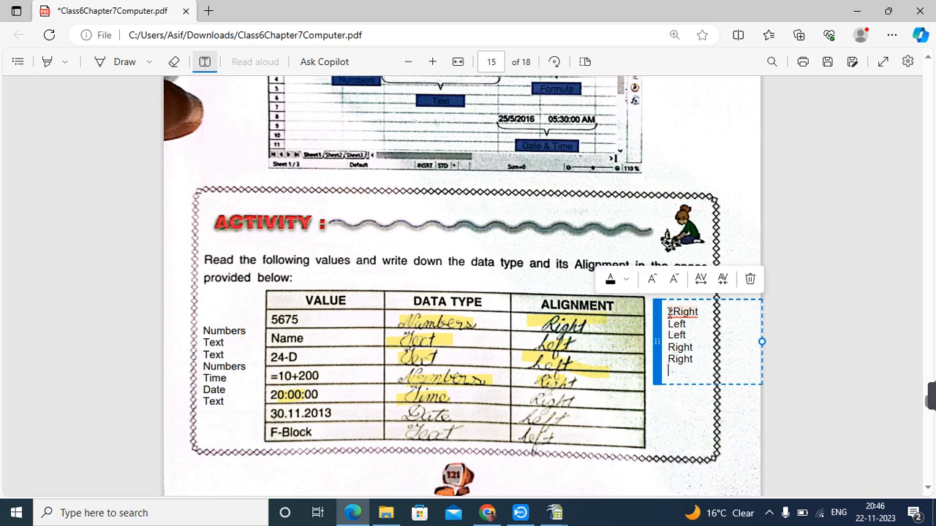
type("Left")
key("Return")
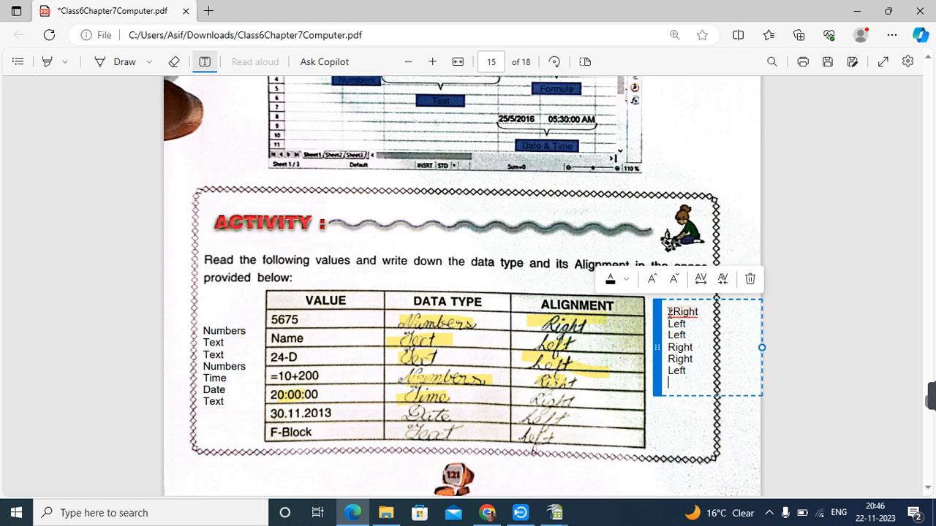
type("Left")
left_click(675, 310)
key("BackSpace")
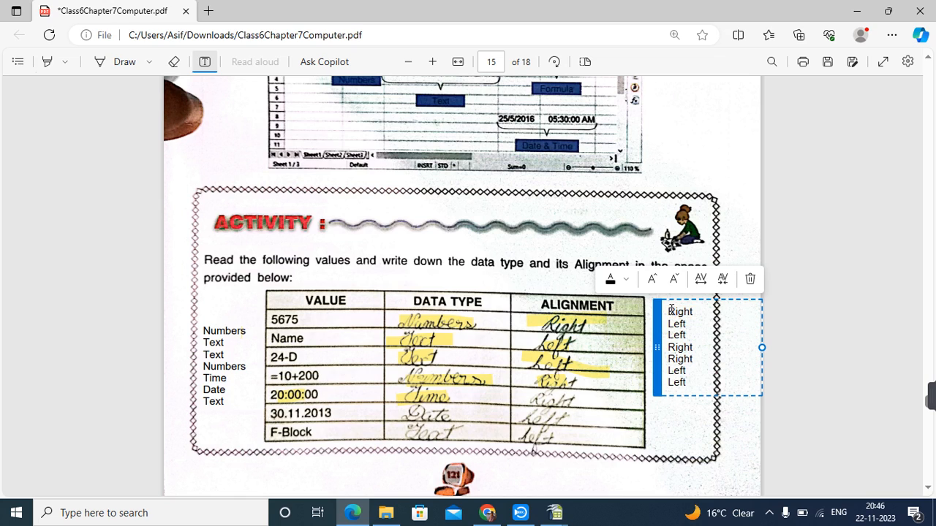
left_click_drag(655, 326, 652, 352)
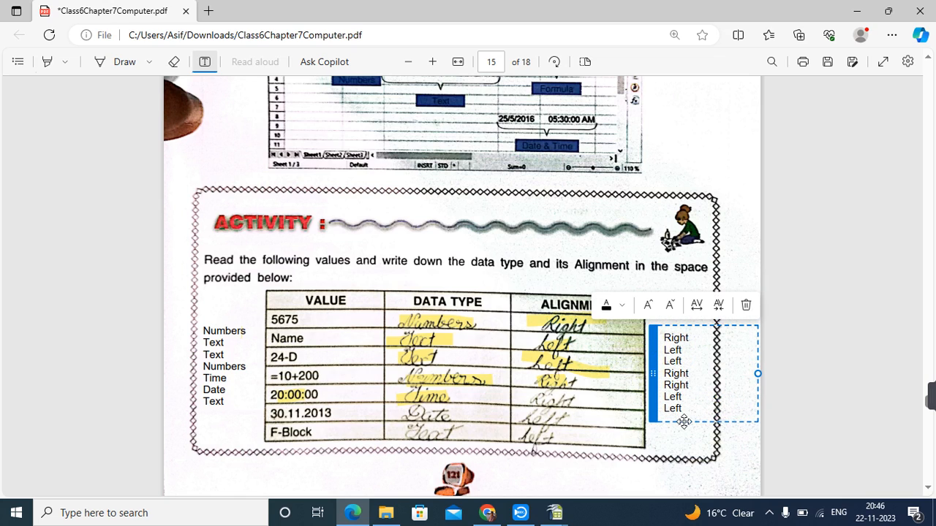
left_click_drag(687, 411, 637, 330)
left_click(650, 436)
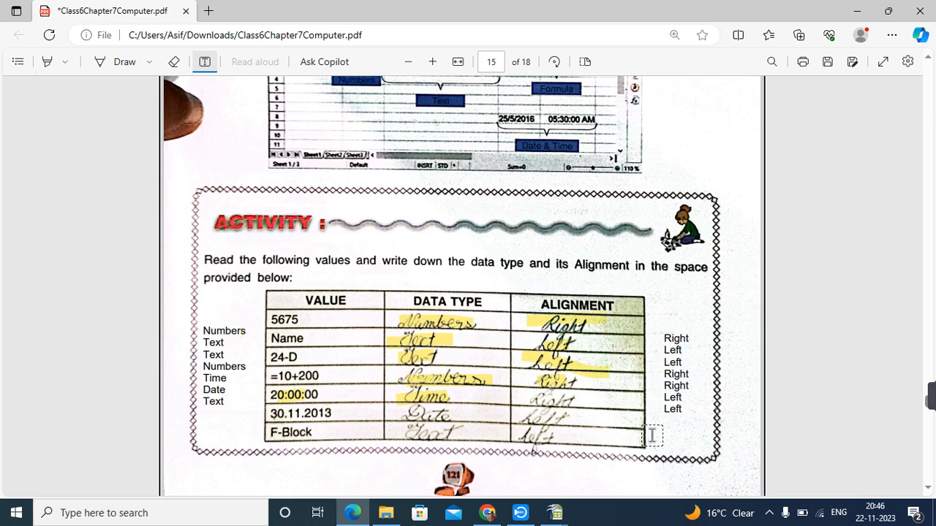
scroll(553, 333, "down", 7)
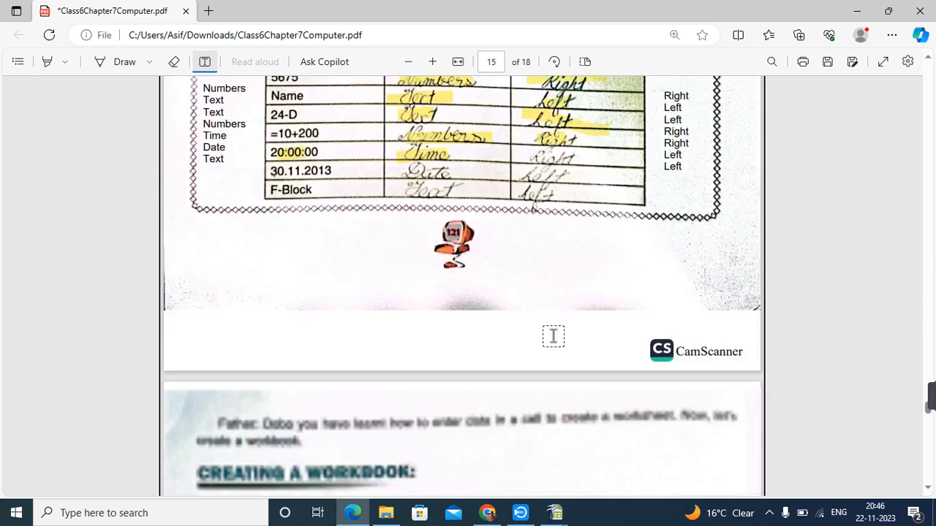
scroll(553, 336, "down", 3)
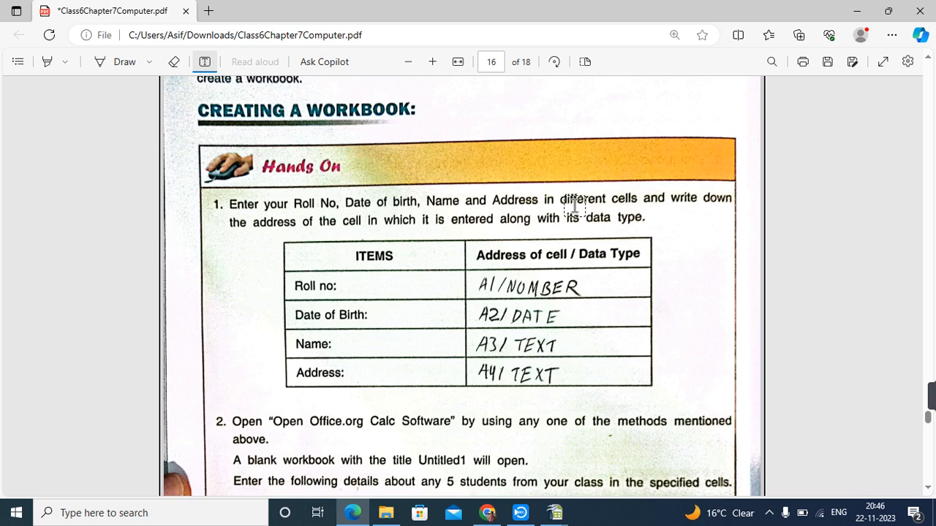
left_click(379, 287)
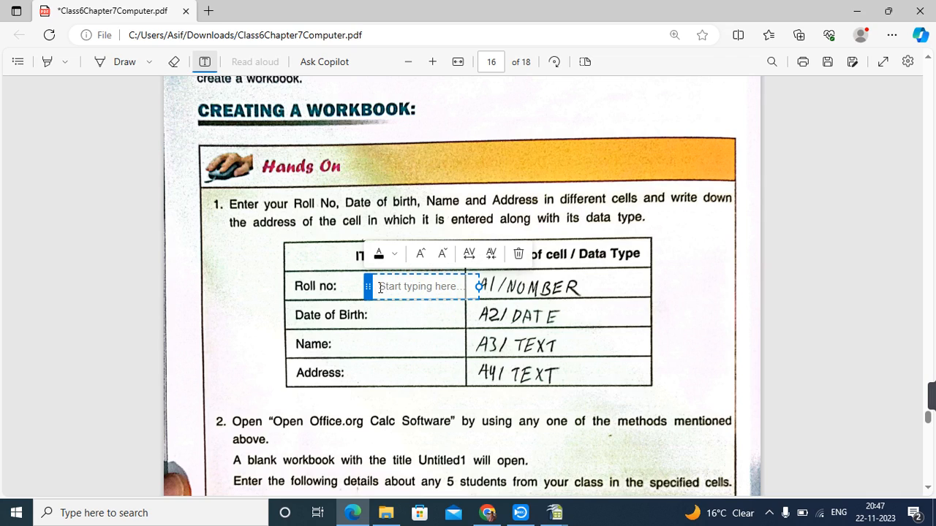
type("1")
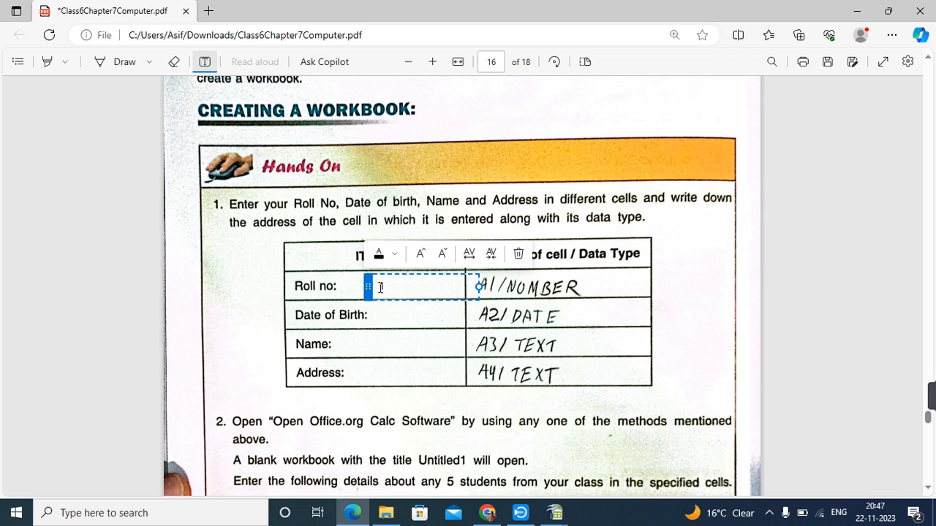
left_click(545, 285)
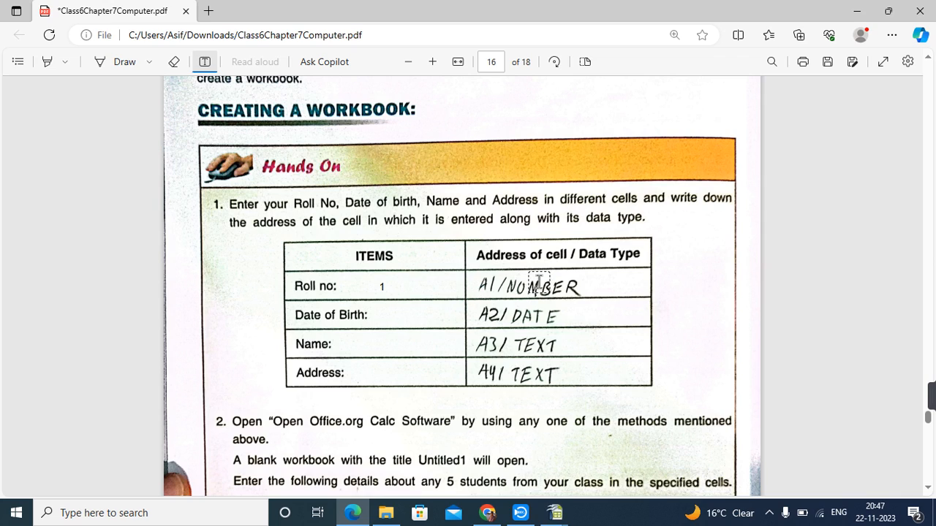
left_click(539, 283)
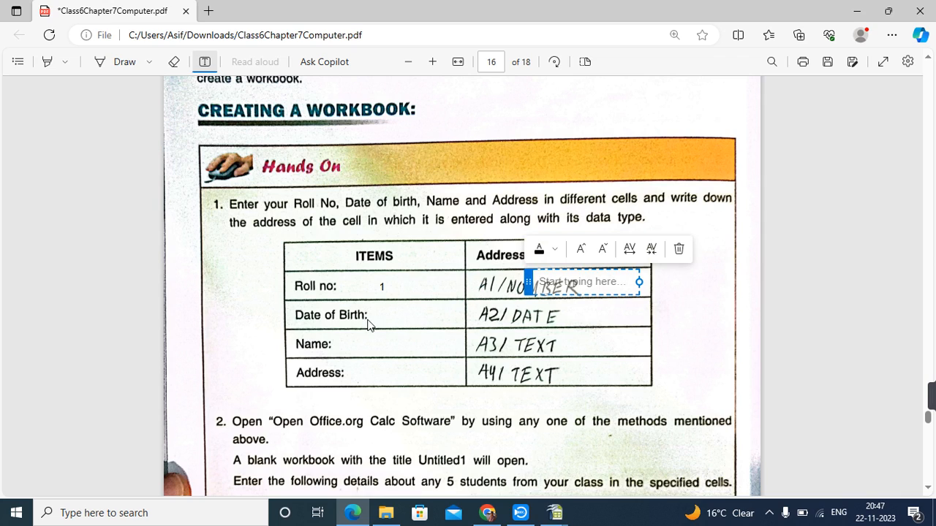
left_click(380, 314)
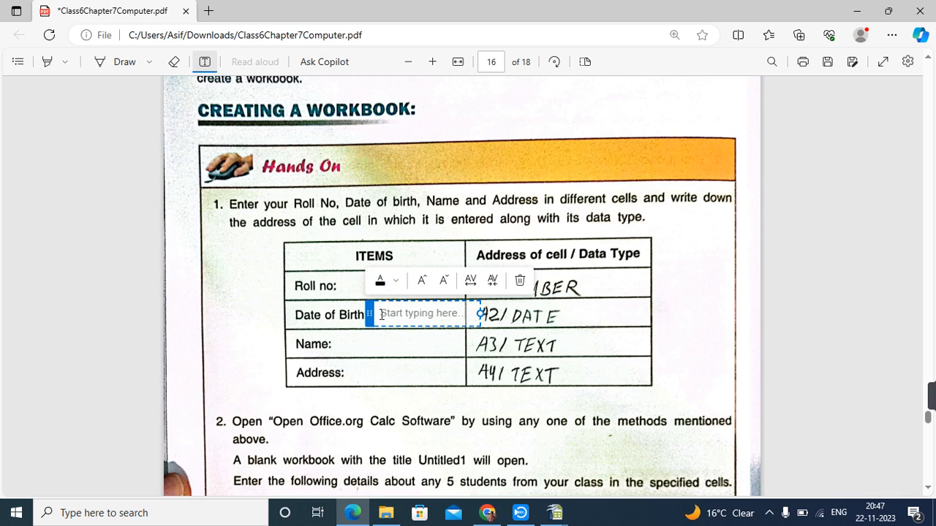
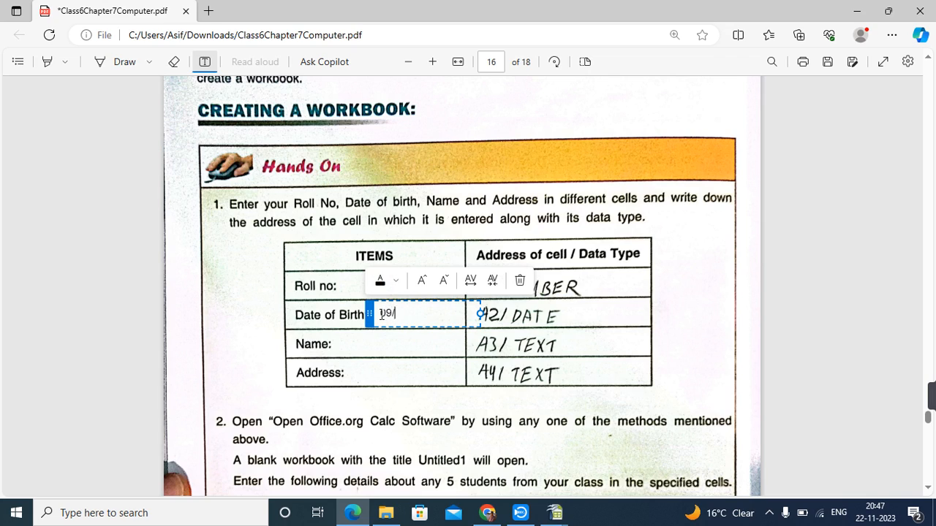
left_click(534, 323)
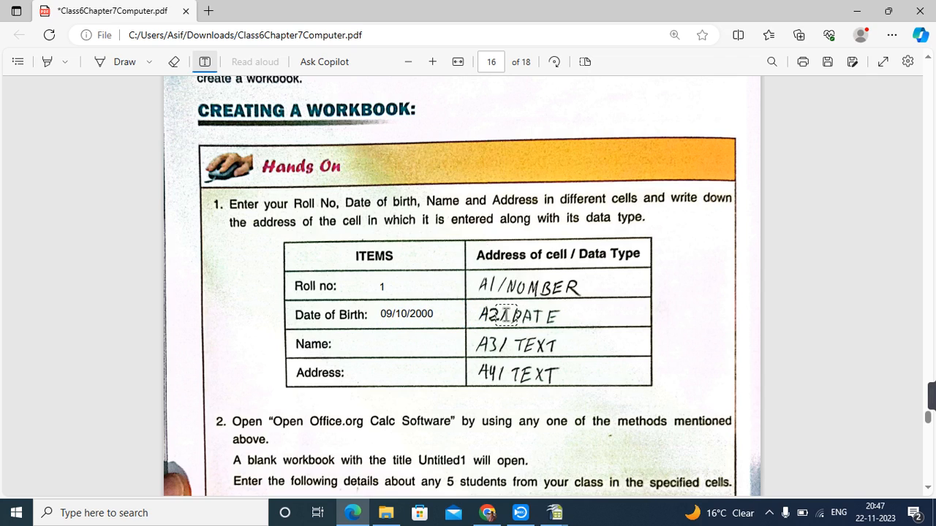
Type the student's name and address into the Name and Address rows.
left_click(365, 343)
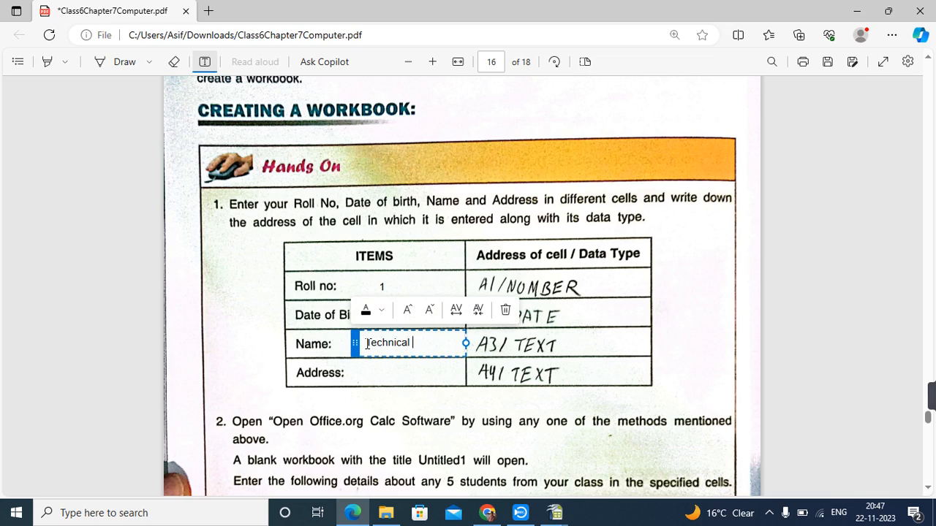
left_click(499, 352)
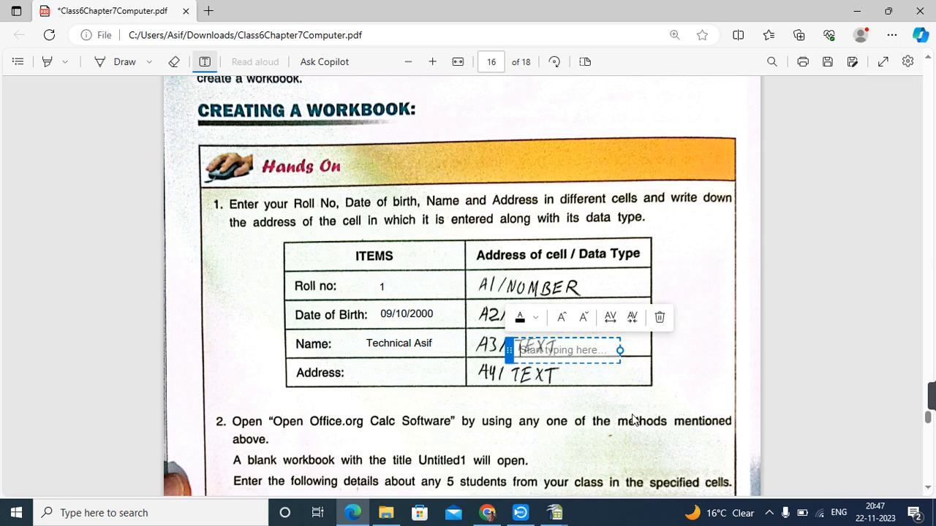
left_click(519, 349)
left_click(374, 371)
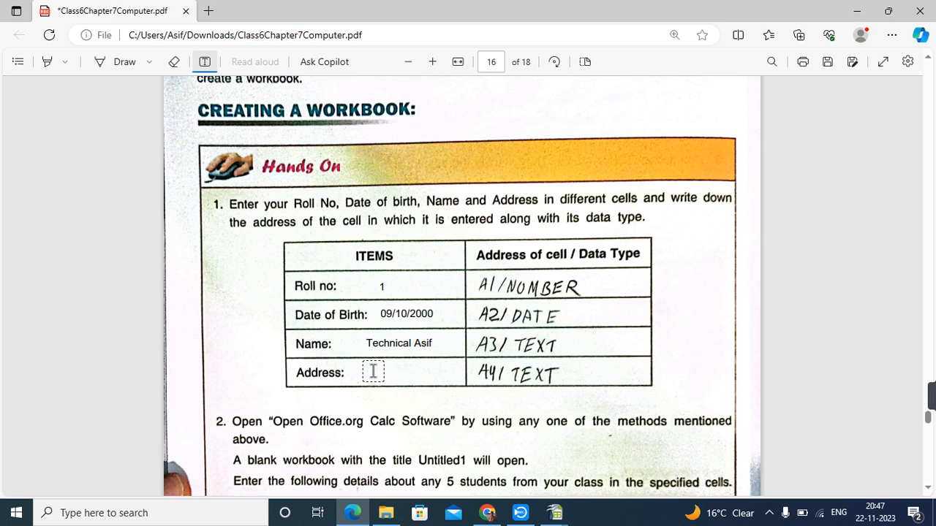
left_click(373, 372)
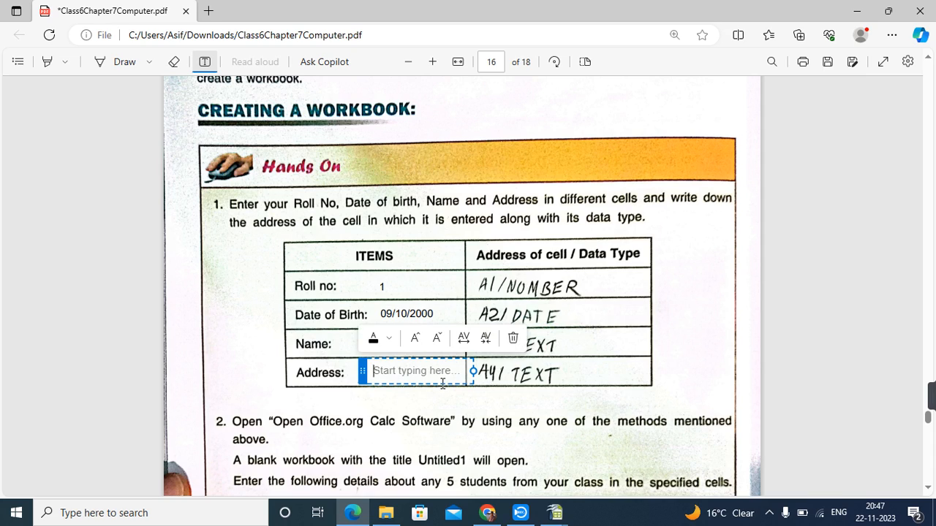
type("Bhu")
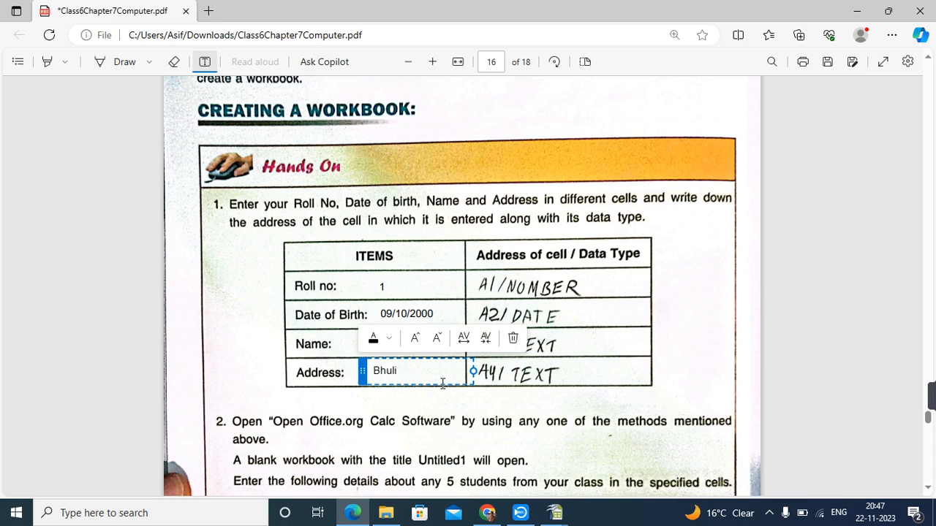
type("li")
left_click(503, 376)
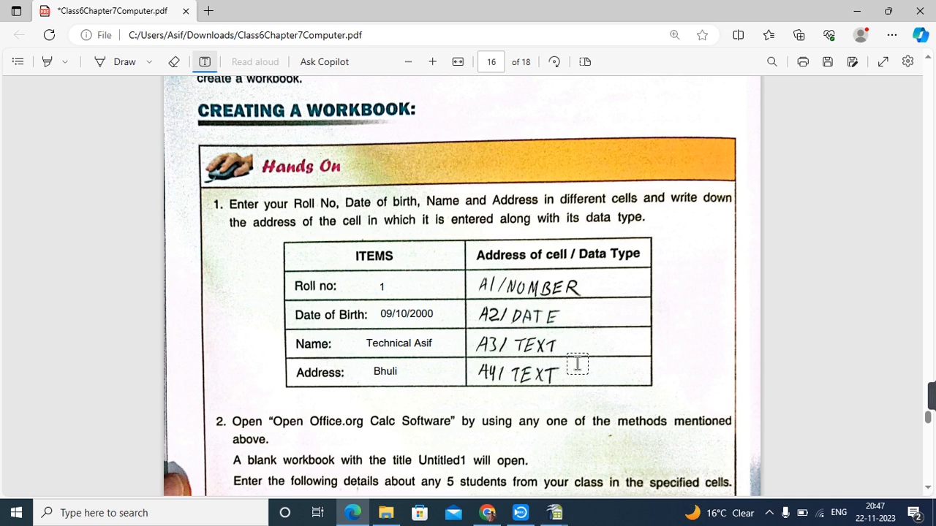
Review the filled Hands On table, then switch to the Untitled 1 Calc workbook.
scroll(576, 363, "down", 5)
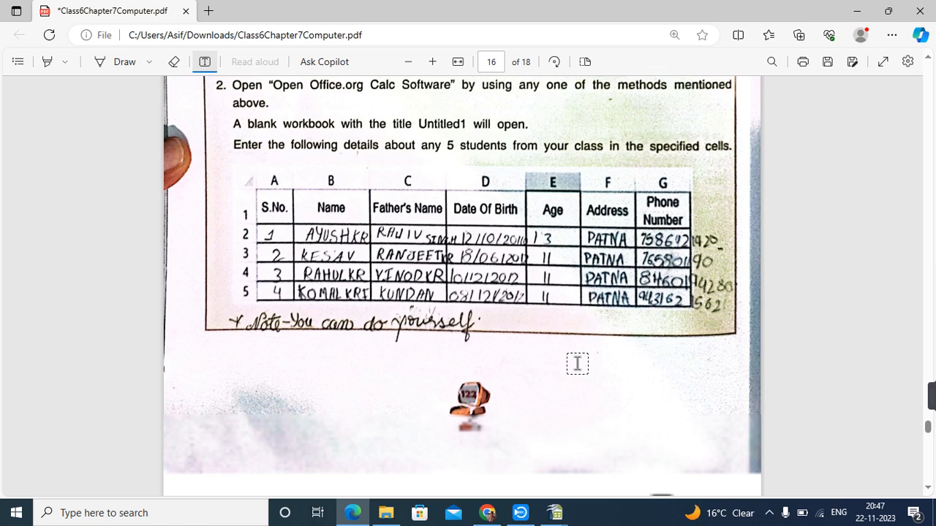
scroll(377, 195, "up", 1)
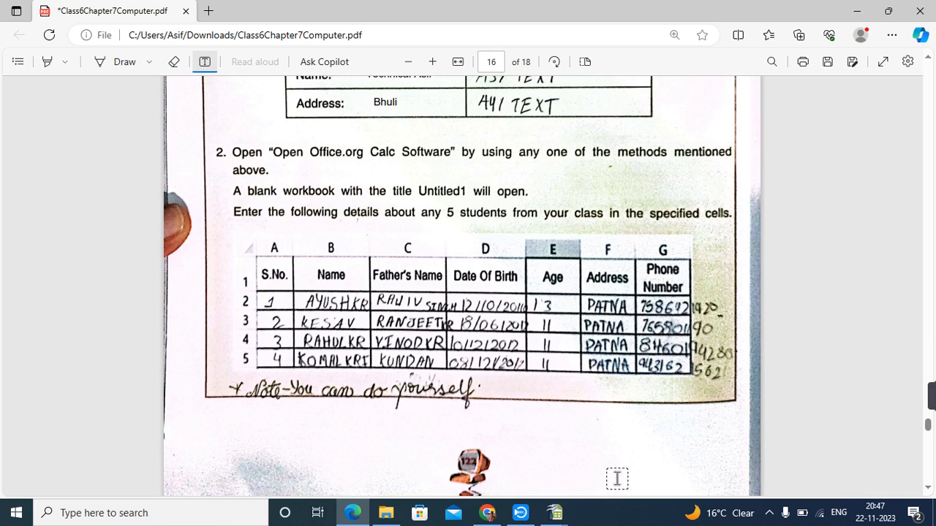
left_click(554, 513)
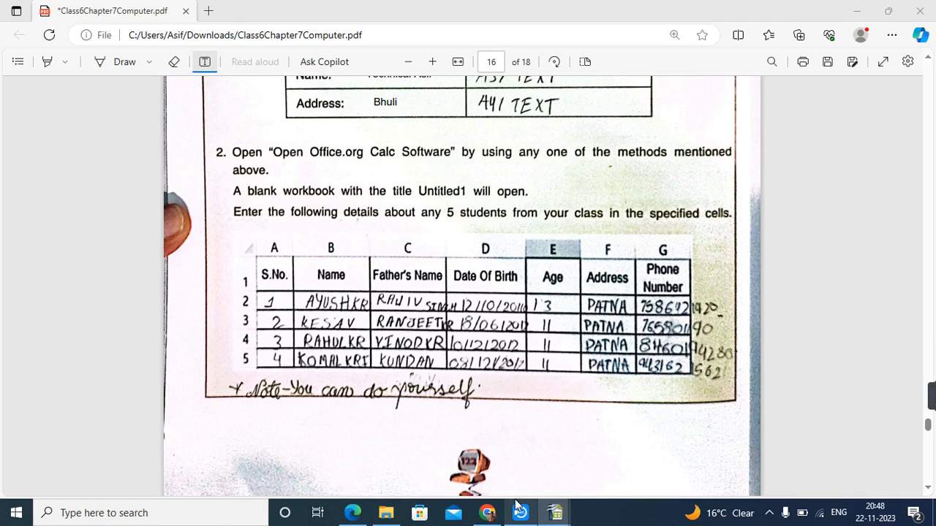
left_click(554, 512)
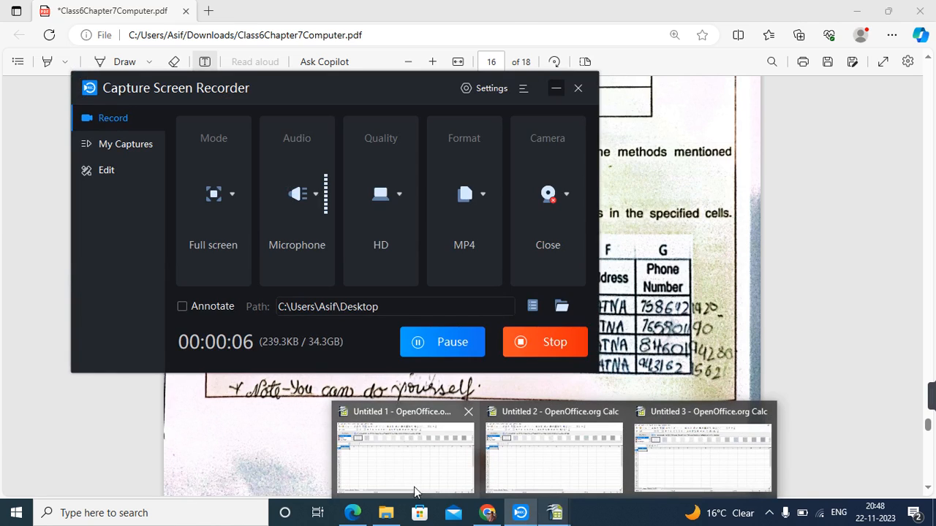
left_click(373, 477)
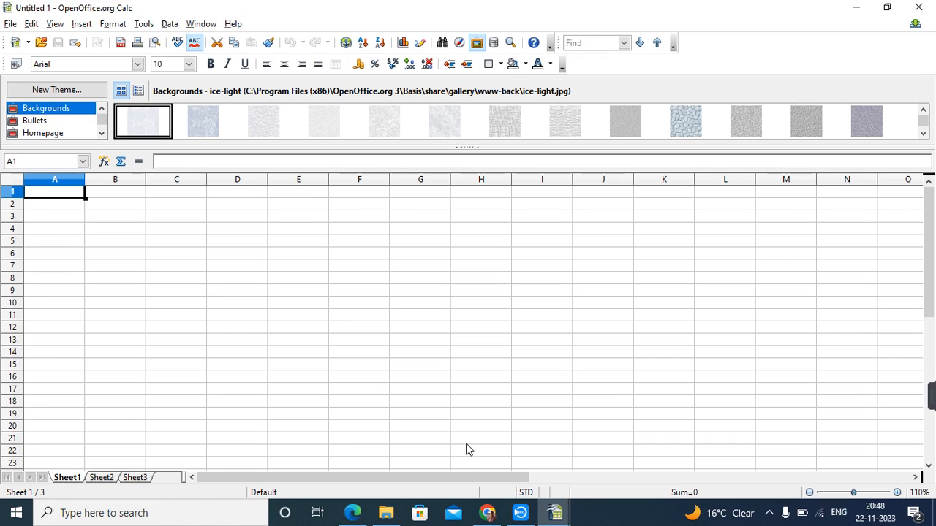
left_click(352, 512)
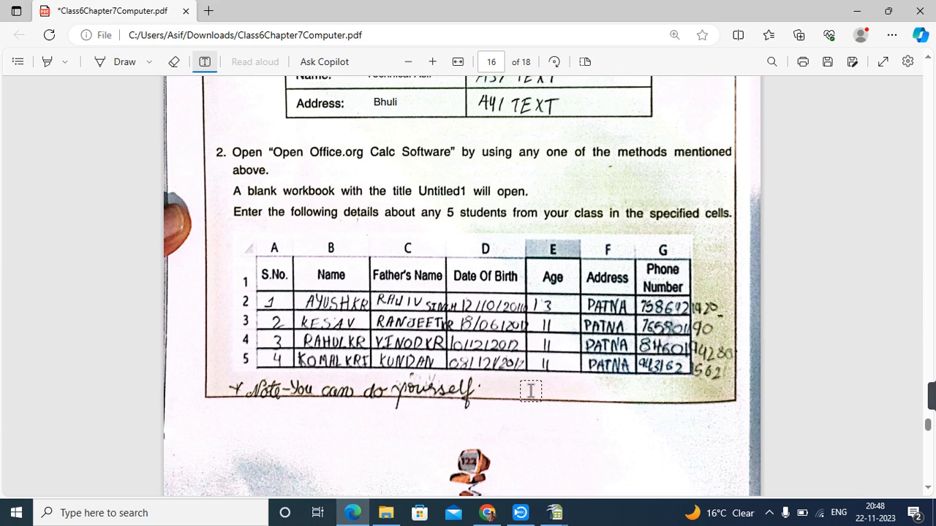
left_click(555, 514)
left_click(436, 463)
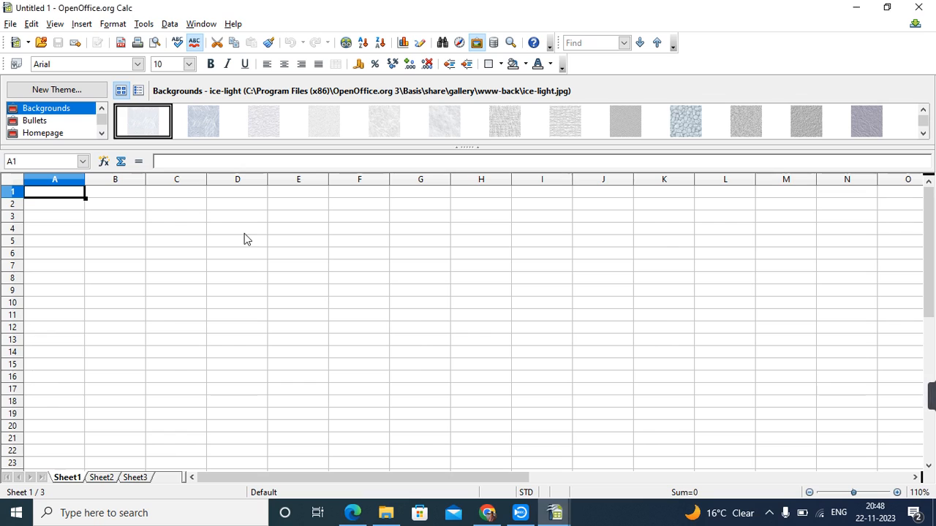
left_click(130, 194)
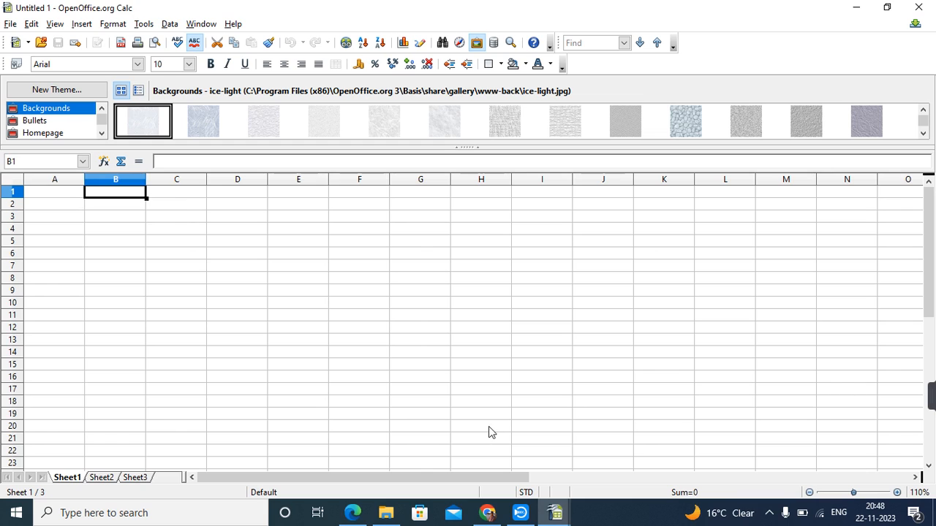
left_click(353, 512)
On page 18, highlight the 'Windows' answer and question 2's freeware download line.
scroll(476, 418, "down", 2)
scroll(476, 419, "down", 6)
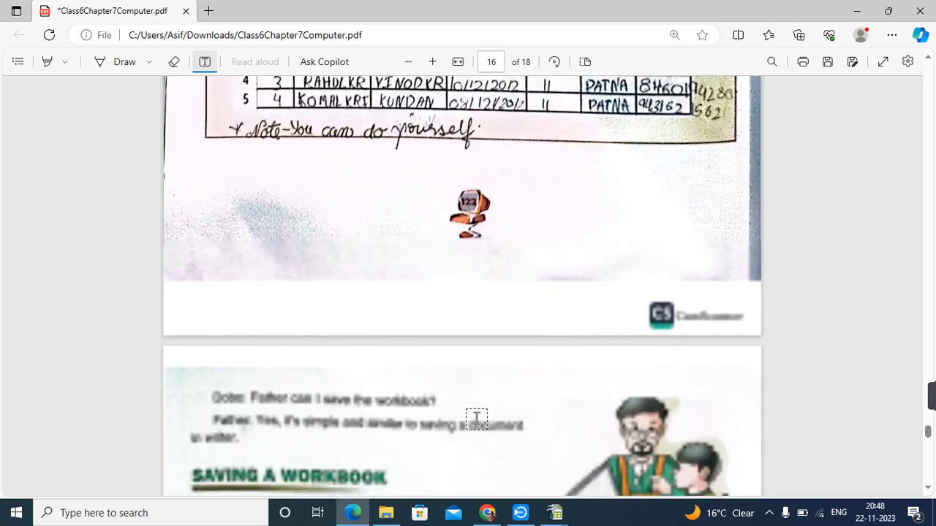
scroll(476, 419, "down", 8)
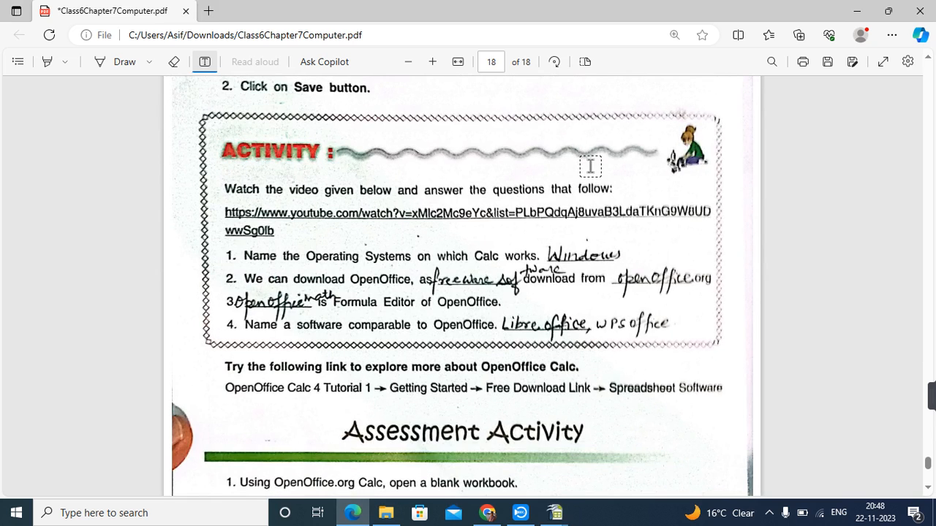
left_click(46, 63)
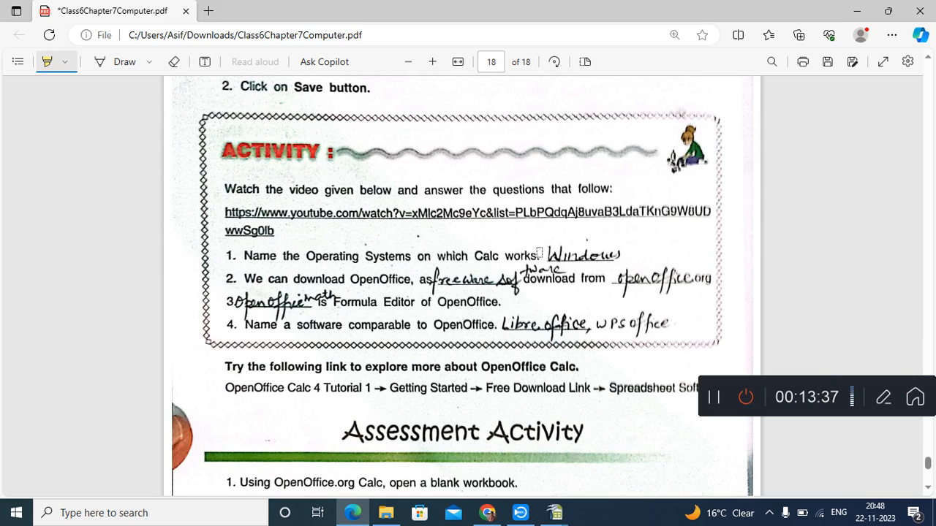
left_click_drag(540, 252, 633, 252)
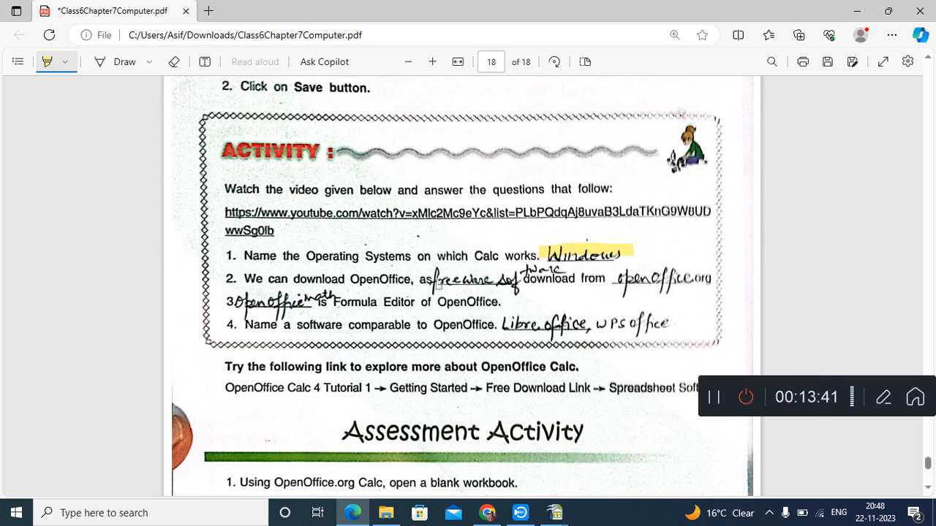
left_click_drag(506, 282, 606, 279)
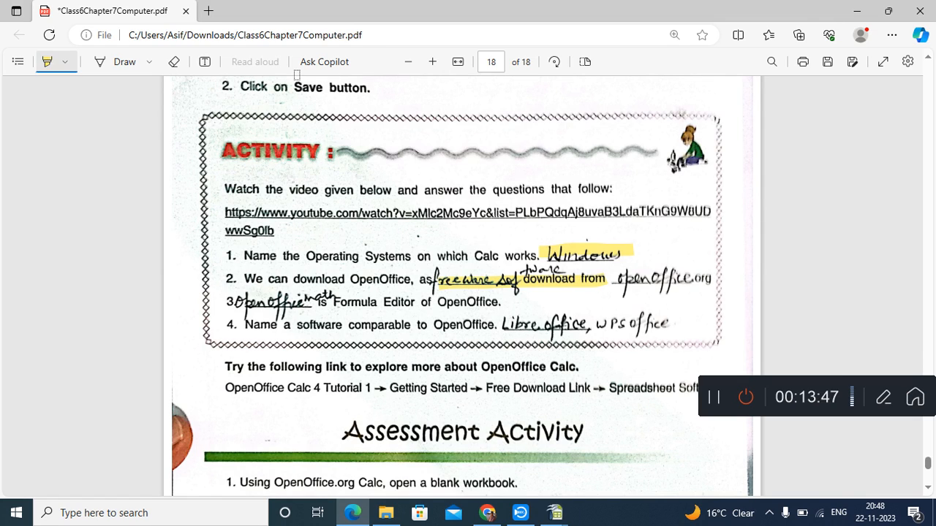
left_click(207, 64)
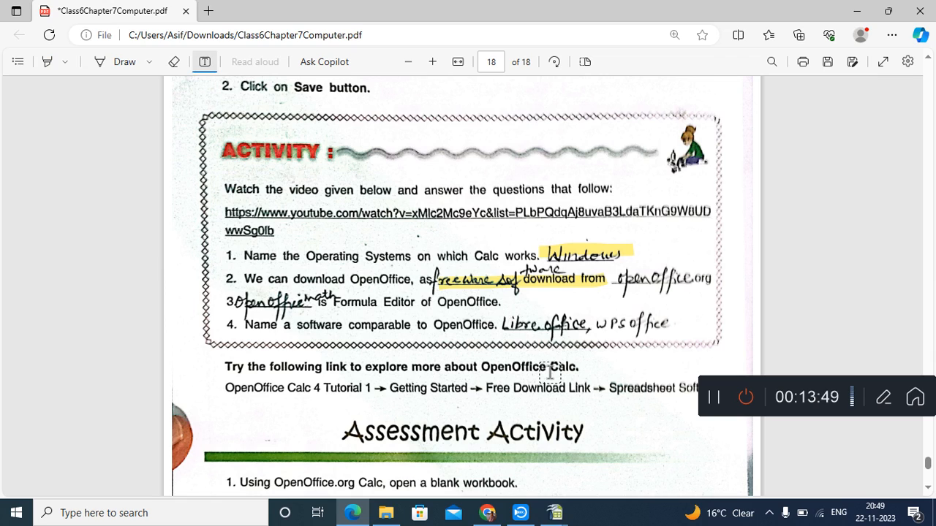
Add the typed label 'freeware software' above question 2's answer.
left_click(403, 266)
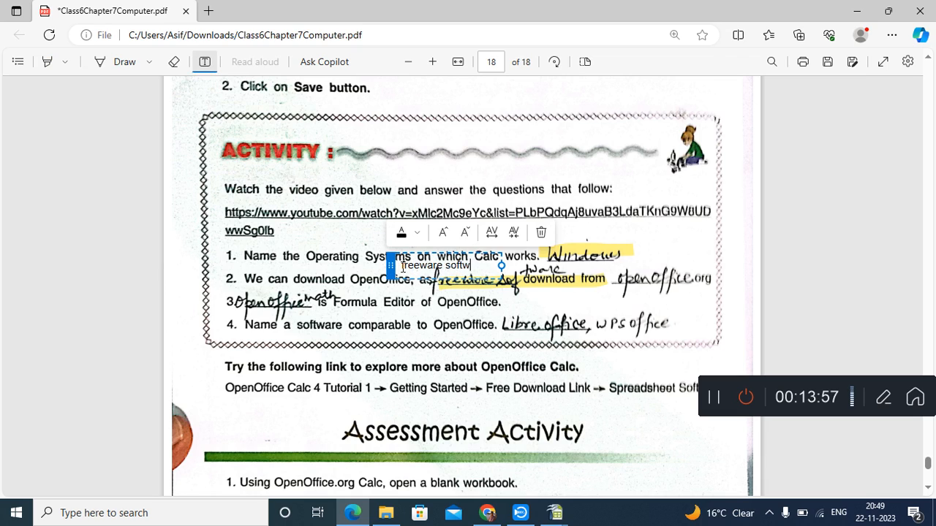
left_click(605, 291)
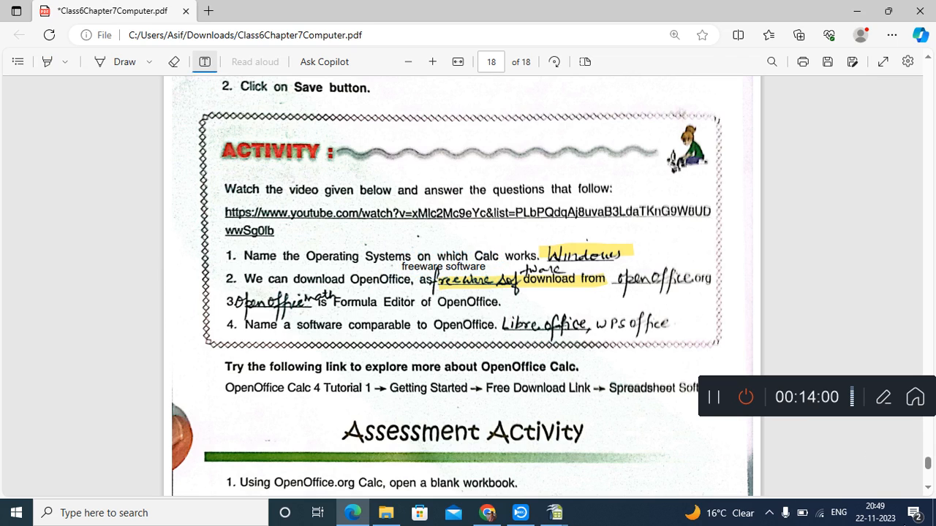
right_click(840, 311)
Add the typed text 'OpenOffice.org' and move it beside the Windows answer.
left_click(620, 293)
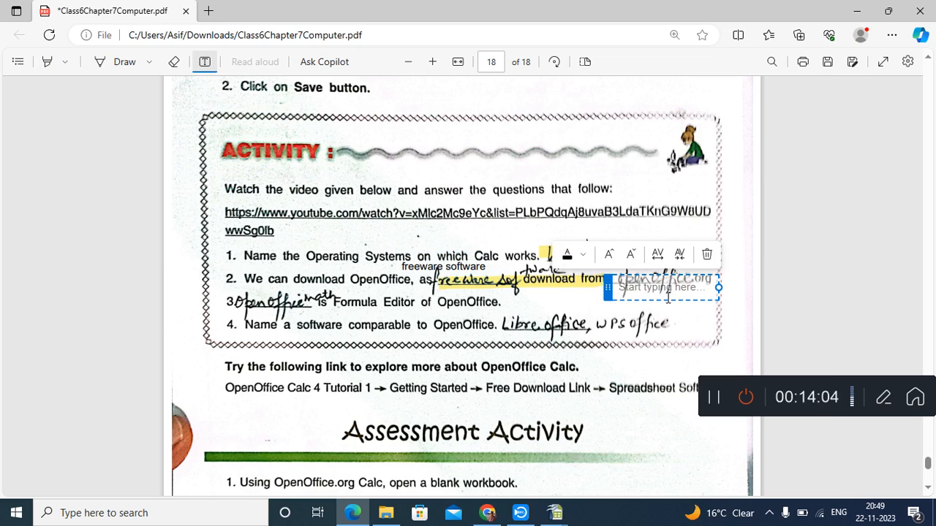
type("OpenOffice.org")
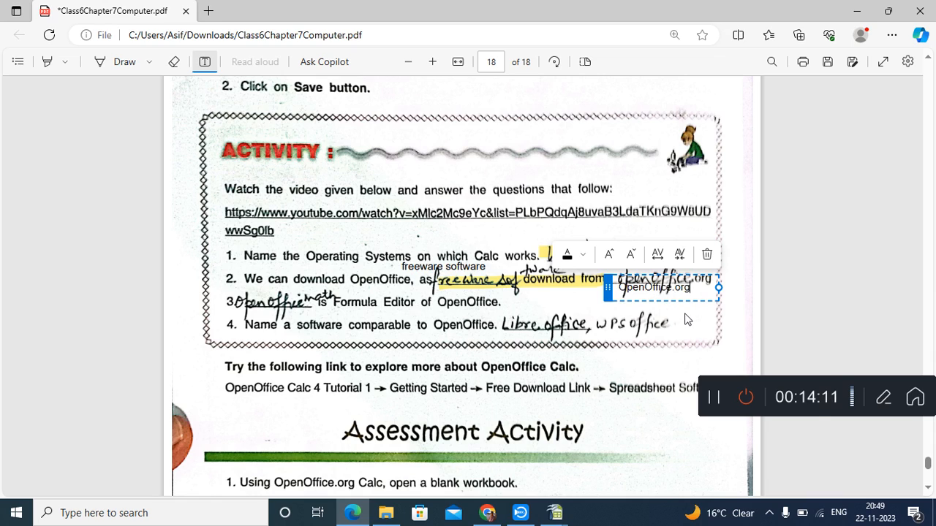
left_click(686, 320)
left_click(620, 290)
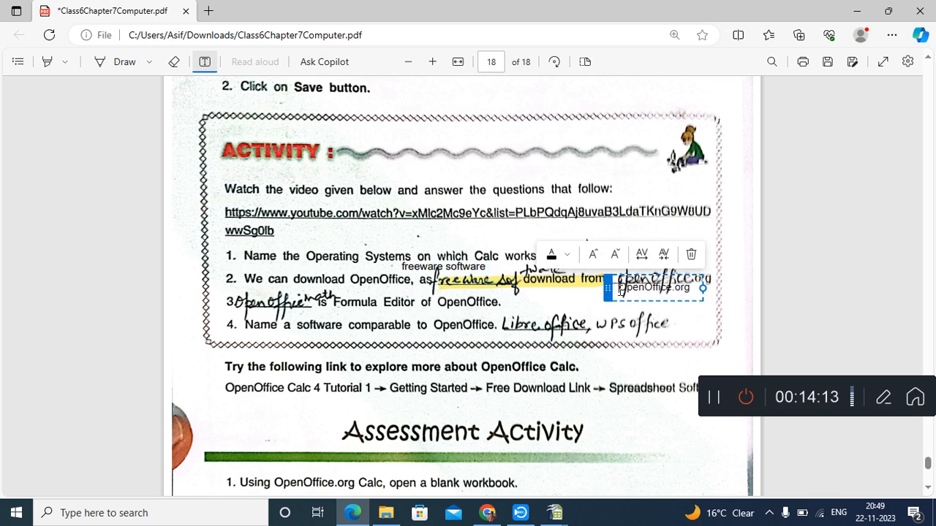
left_click_drag(608, 289, 634, 264)
left_click(636, 288)
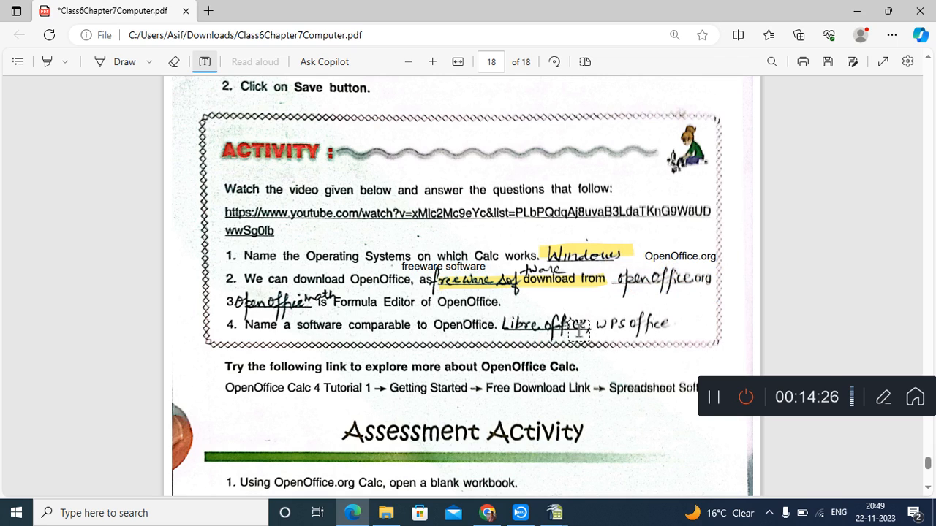
Scroll down until the whole Assessment Activity family members table is visible.
scroll(657, 331, "down", 5)
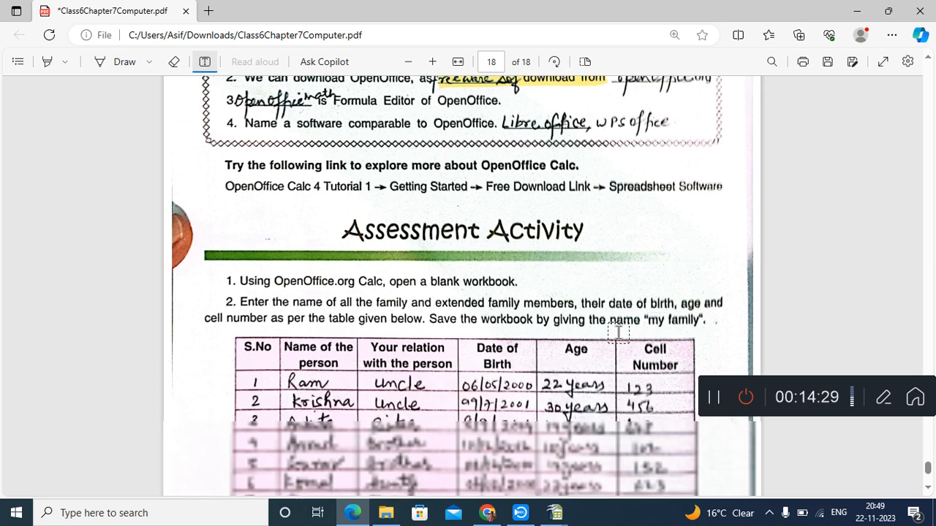
scroll(570, 335, "down", 2)
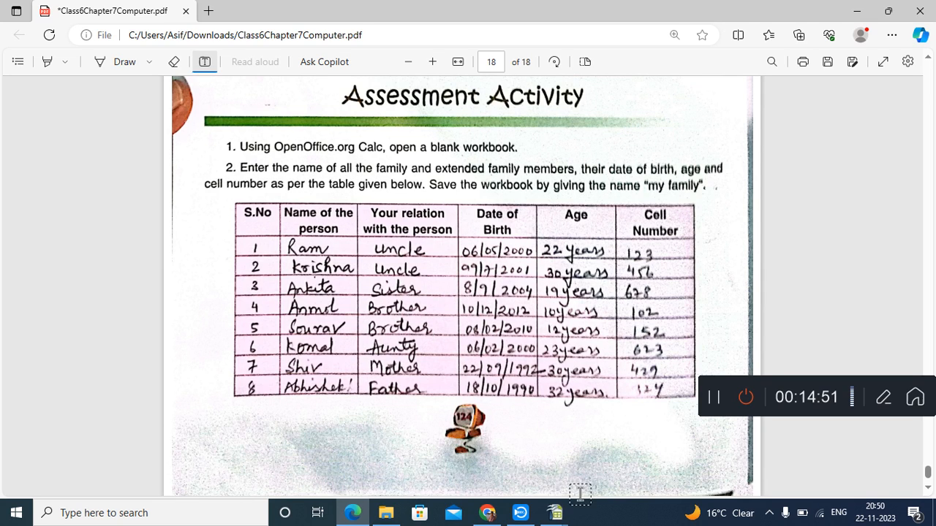
left_click(554, 513)
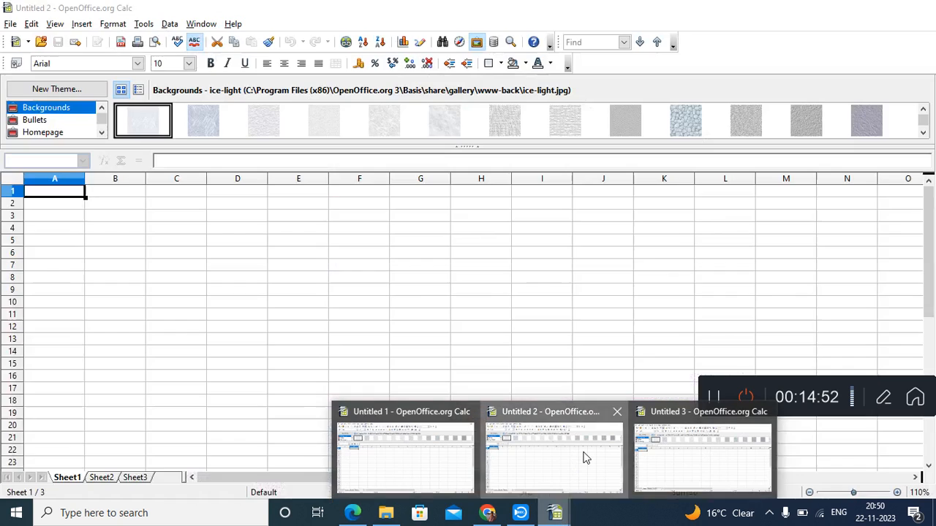
left_click(584, 458)
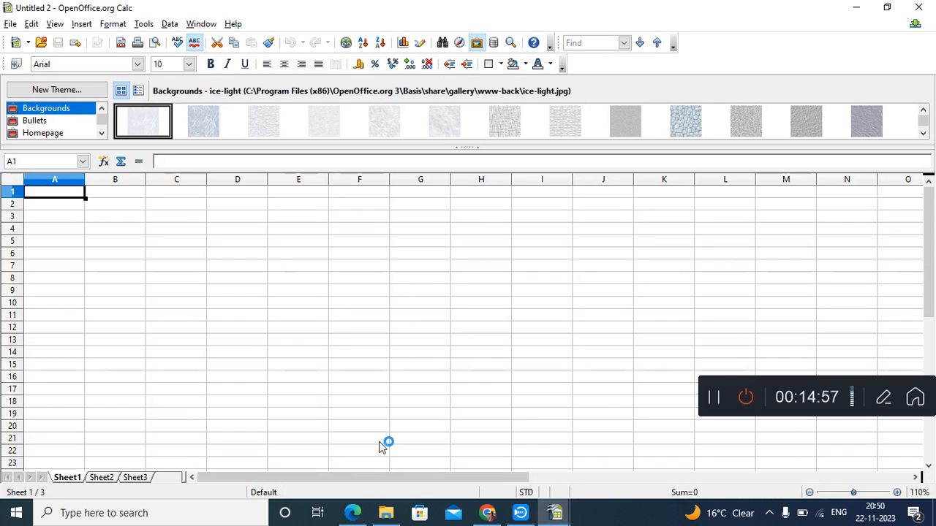
left_click(352, 514)
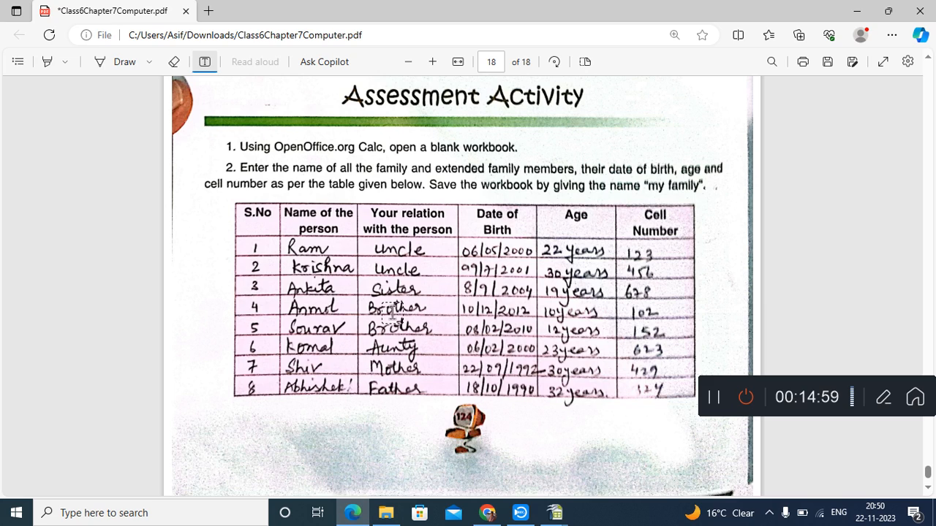